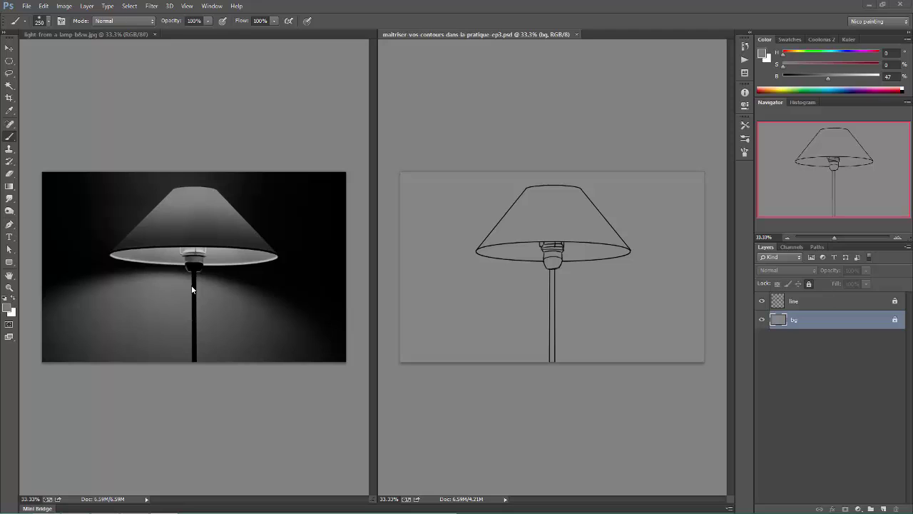
- Add a new empty layer above the line layer in the lamp line-drawing document
scroll(192, 289, "up", 2)
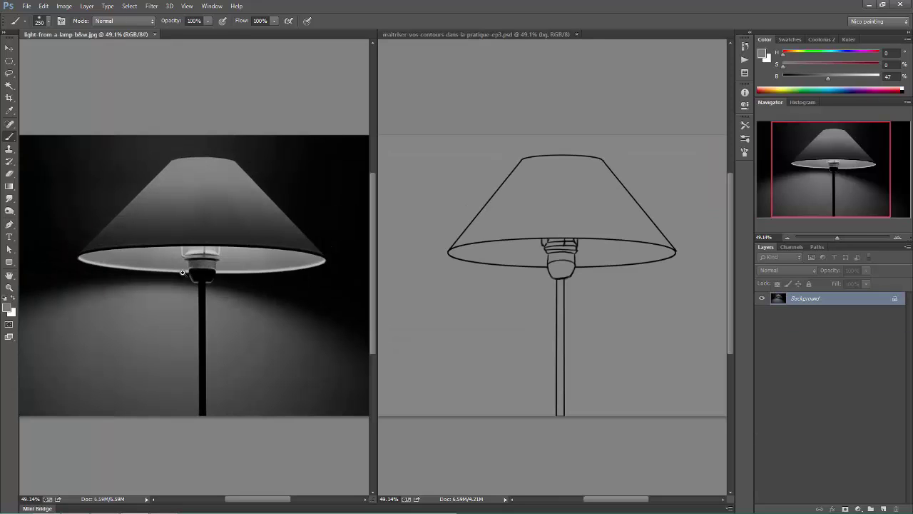
scroll(182, 271, "down", 2)
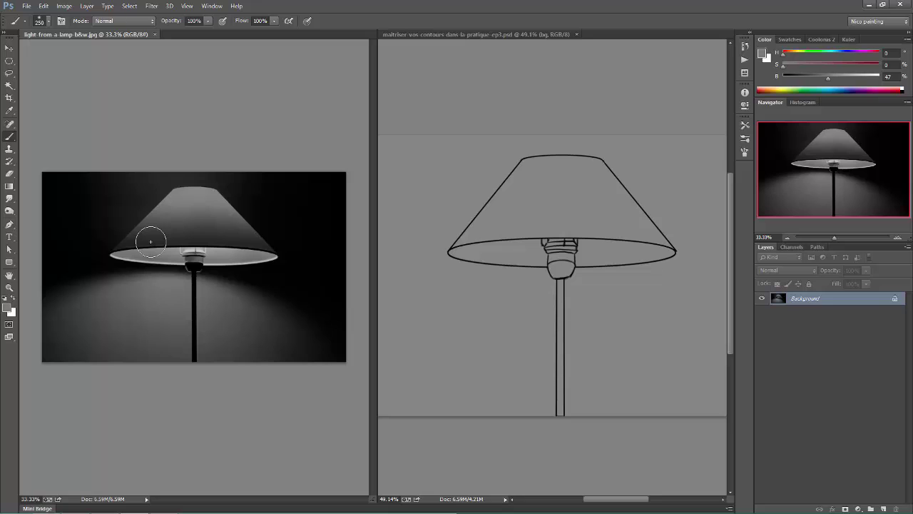
left_click(483, 34)
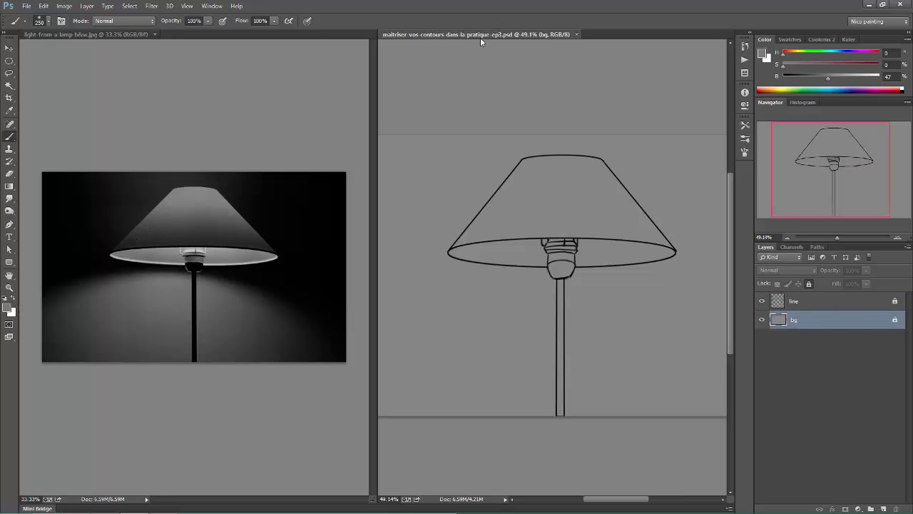
left_click(802, 309)
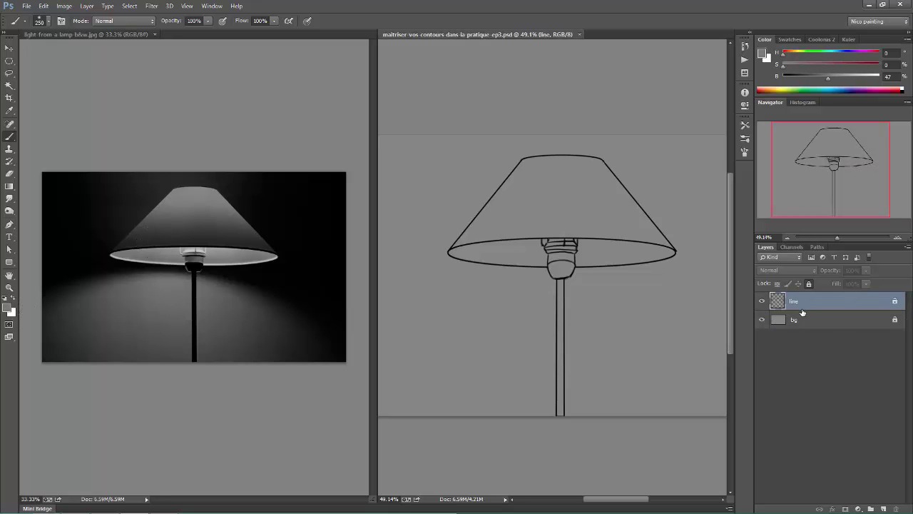
key("ctrl+shift+alt+n")
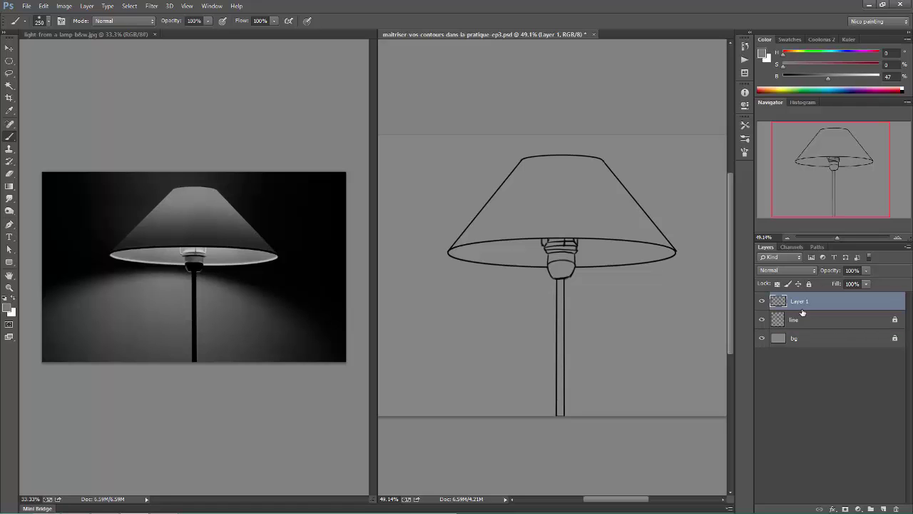
- Set the foreground colour to pure black (000000)
left_click(9, 307)
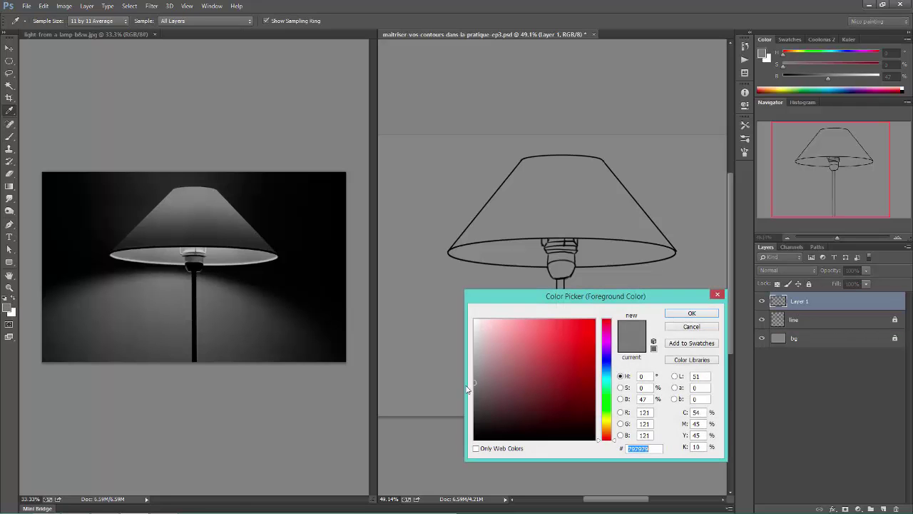
left_click_drag(469, 386, 468, 457)
key("b")
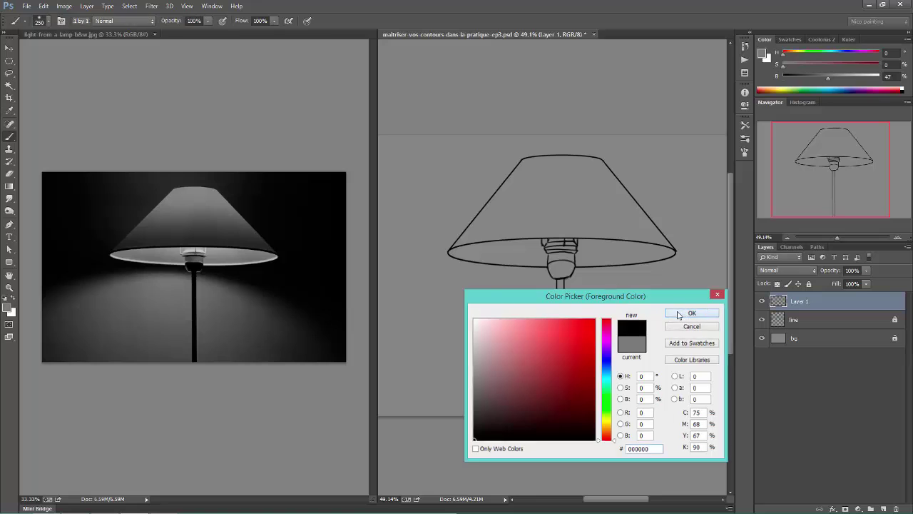
left_click(678, 316)
- Paint the whole canvas black on Layer 1 with a greatly enlarged Soft Round brush
right_click(526, 196)
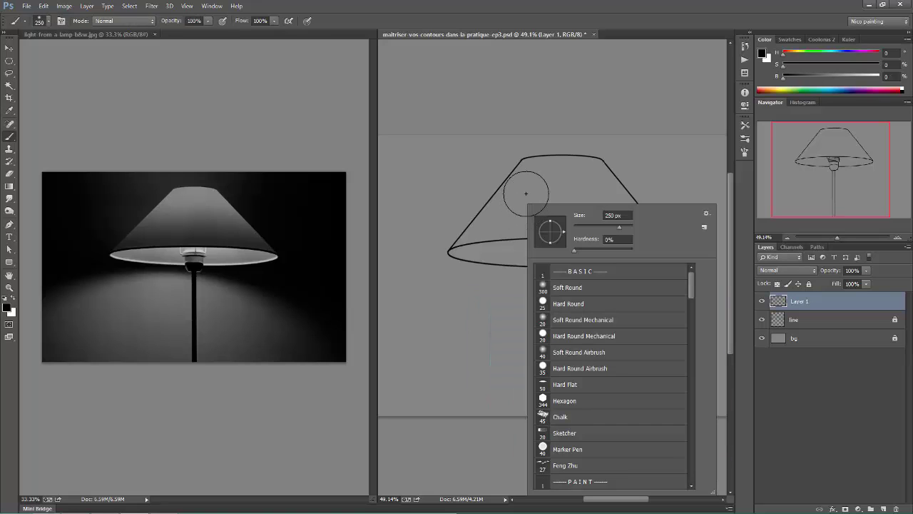
double_click(573, 290)
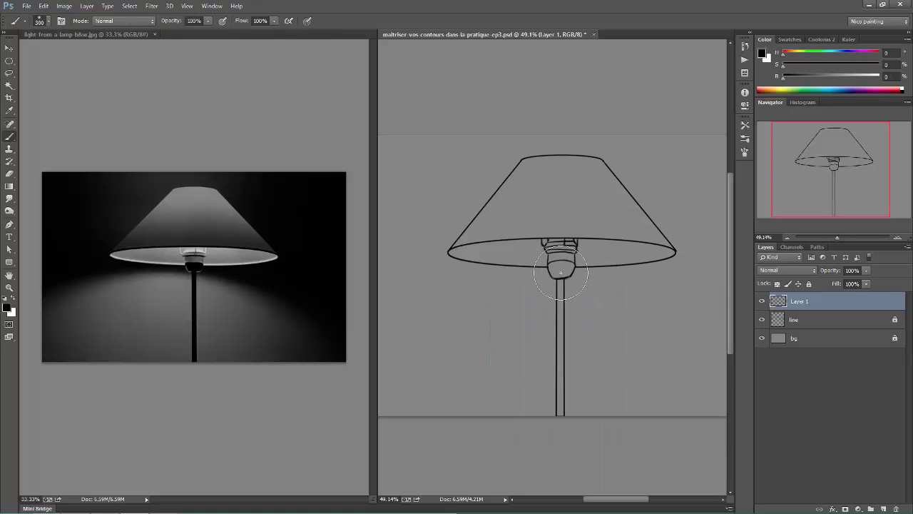
key("ctrl+minus")
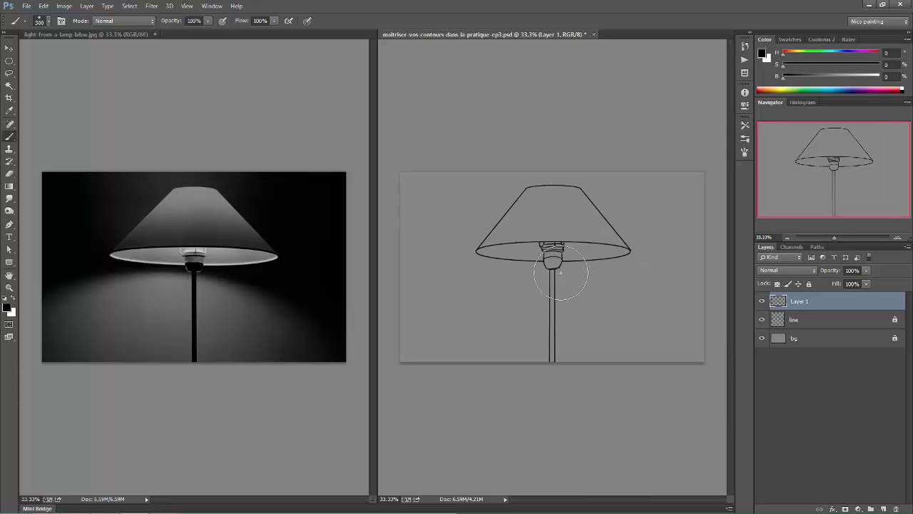
key("bracketright")
key("bracketright")
key("bracketright")
key("bracketright")
key("bracketright")
key("bracketright")
key("bracketright")
key("bracketright")
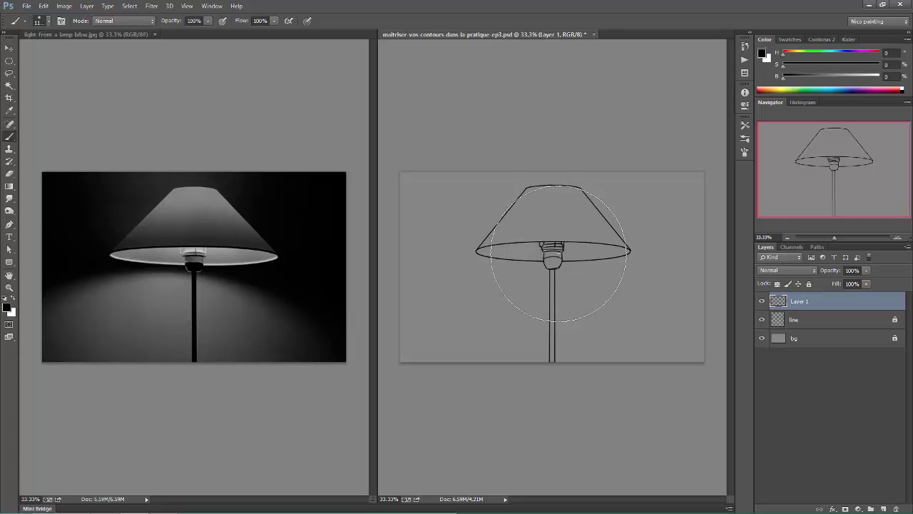
mouse_move(411, 187)
left_mouse_down()
mouse_move(649, 207)
mouse_move(688, 238)
mouse_move(637, 201)
mouse_move(529, 176)
mouse_move(432, 184)
mouse_move(590, 185)
mouse_move(672, 239)
mouse_move(589, 201)
mouse_move(434, 220)
mouse_move(484, 204)
mouse_move(621, 223)
mouse_move(457, 228)
mouse_move(399, 343)
mouse_move(479, 253)
mouse_move(515, 271)
mouse_move(528, 347)
mouse_move(649, 188)
mouse_move(628, 350)
mouse_move(671, 236)
mouse_move(684, 273)
mouse_move(642, 399)
left_mouse_up()
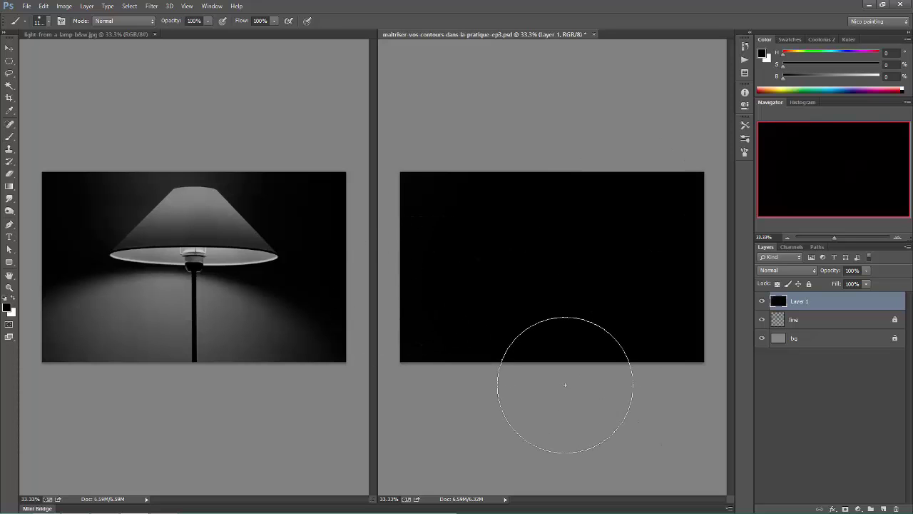
- Erase a wide, soft arc of light from the lower part of the black layer with a greatly enlarged Soft Round eraser
key("e")
right_click(477, 265)
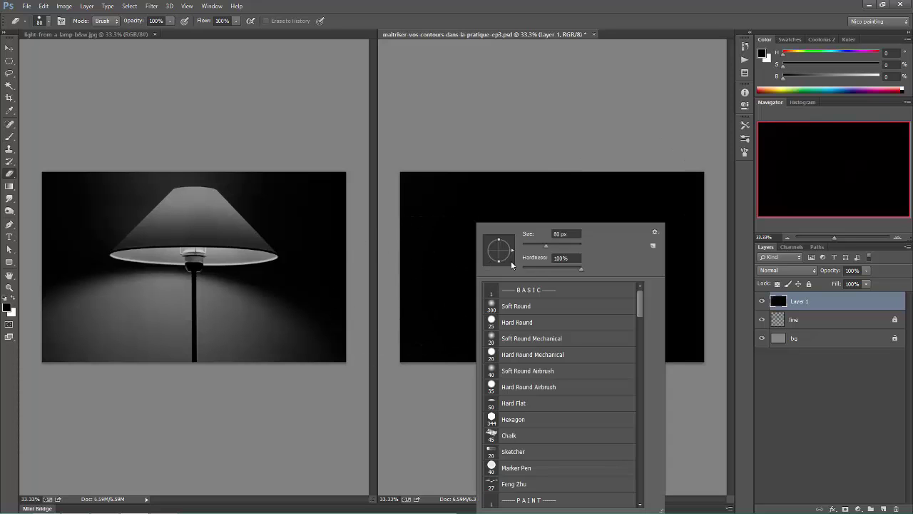
left_click(521, 307)
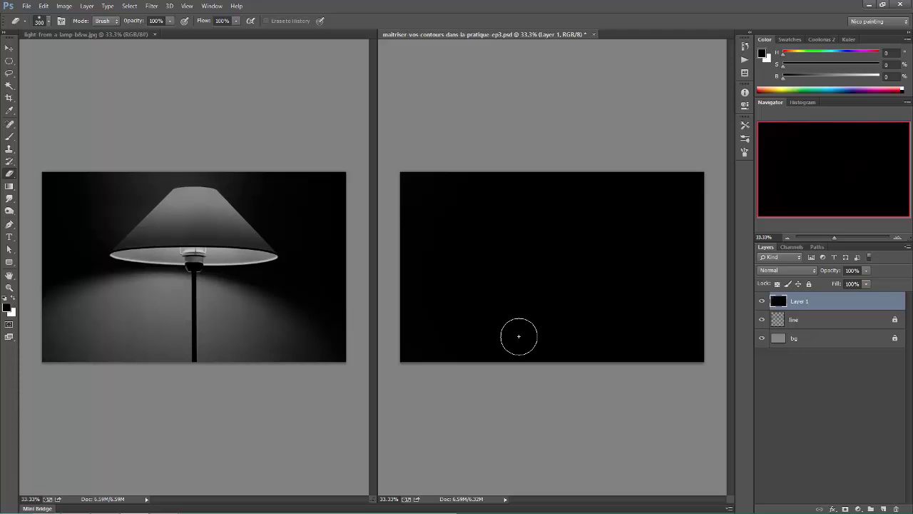
key("bracketright")
key("bracketright")
key("bracketright")
key("bracketright")
key("bracketright")
key("bracketright")
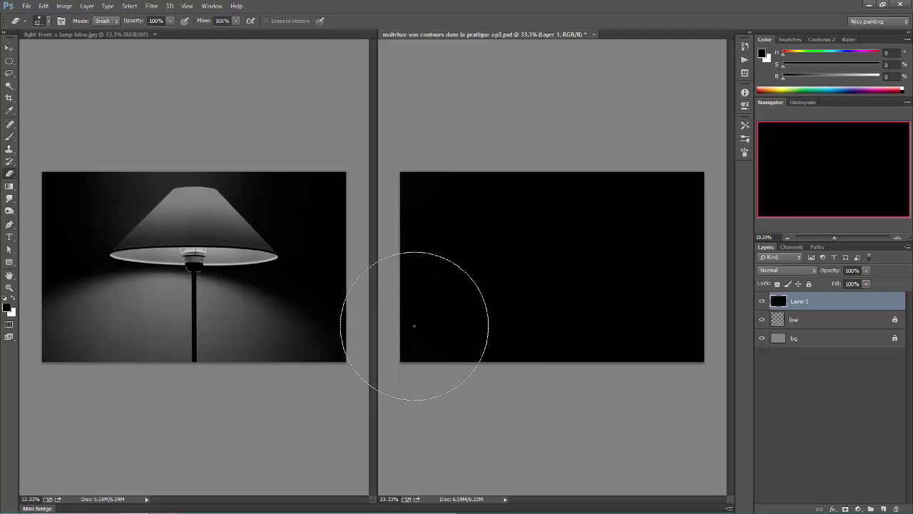
mouse_move(419, 322)
left_mouse_down()
mouse_move(526, 338)
mouse_move(591, 407)
mouse_move(545, 340)
mouse_move(364, 368)
left_mouse_up()
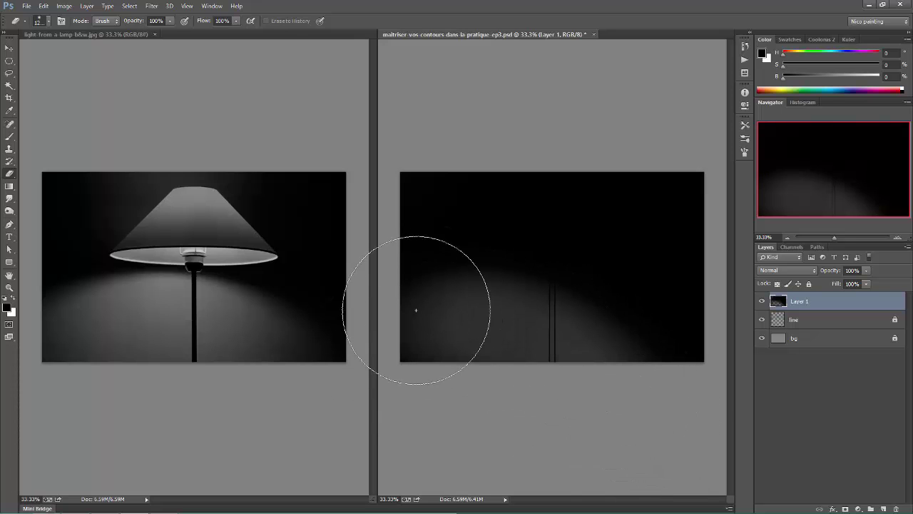
mouse_move(387, 322)
left_mouse_down()
mouse_move(426, 309)
mouse_move(505, 319)
mouse_move(612, 354)
mouse_move(640, 458)
left_mouse_up()
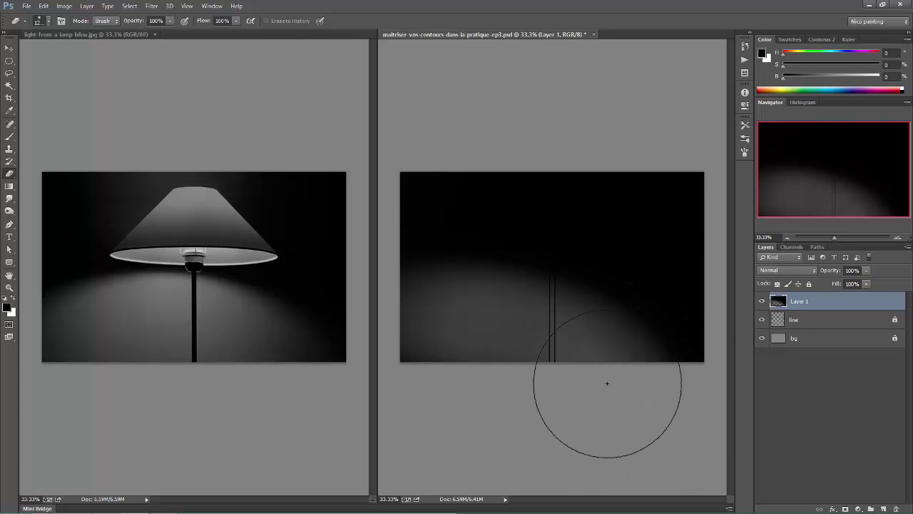
- Extend and brighten the light halo around the lamp pole with the soft eraser reduced to 600 px
key("bracketleft")
key("bracketleft")
key("bracketleft")
key("bracketleft")
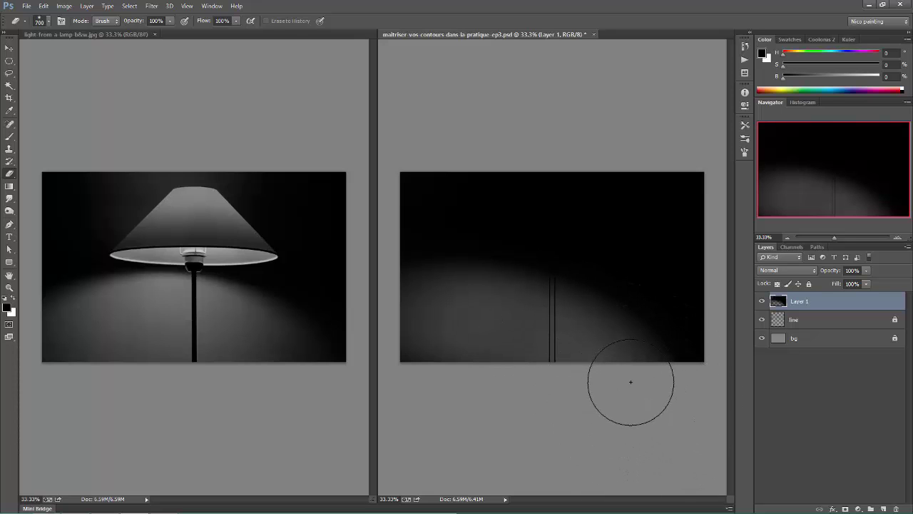
left_click_drag(614, 313, 509, 295)
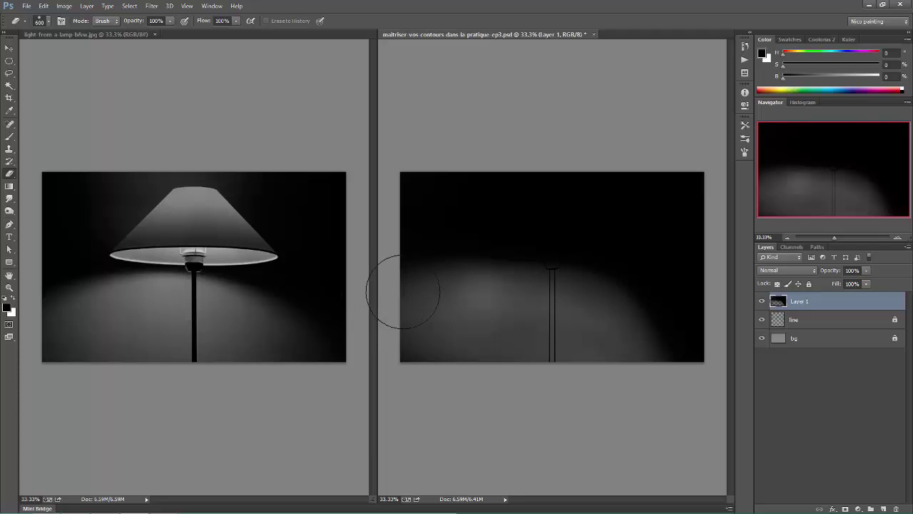
left_click_drag(599, 314, 697, 428)
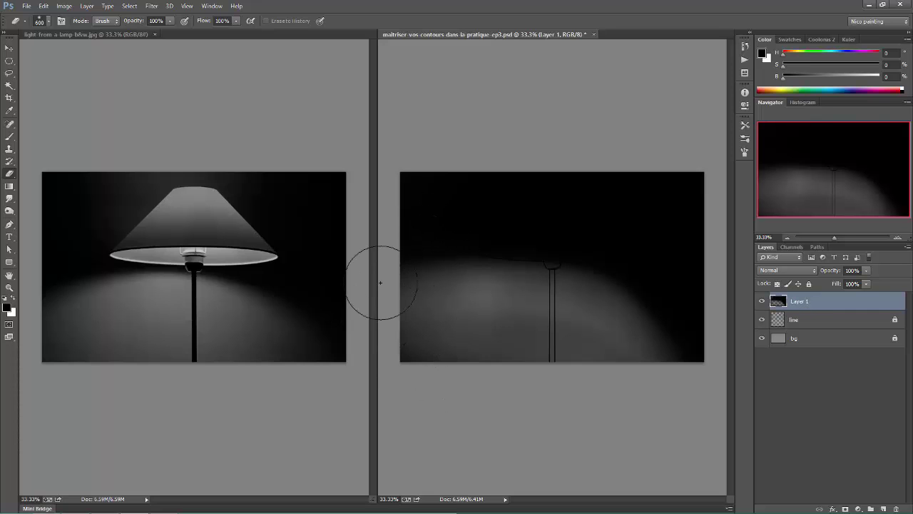
- Darken the edges of the light halo with the soft black brush at 500 px
key("b")
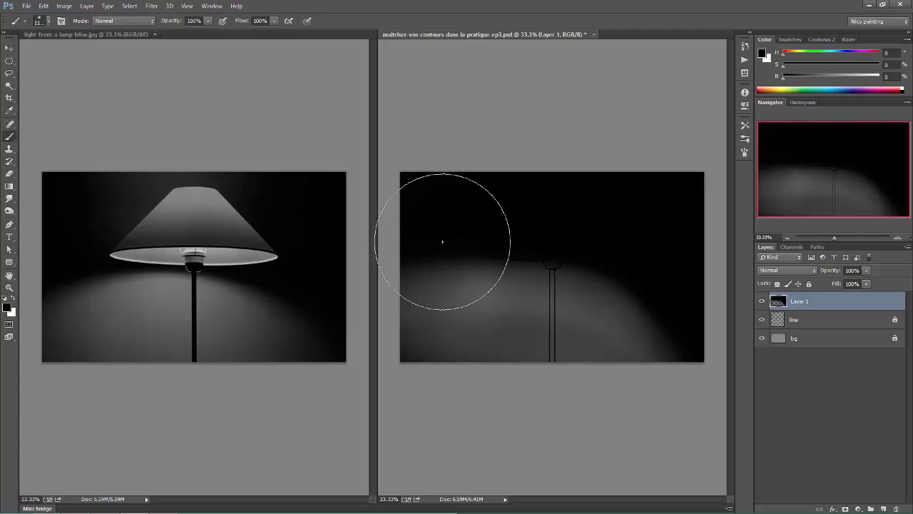
key("bracketleft")
key("bracketleft")
key("bracketleft")
key("bracketleft")
key("bracketleft")
key("bracketleft")
key("bracketleft")
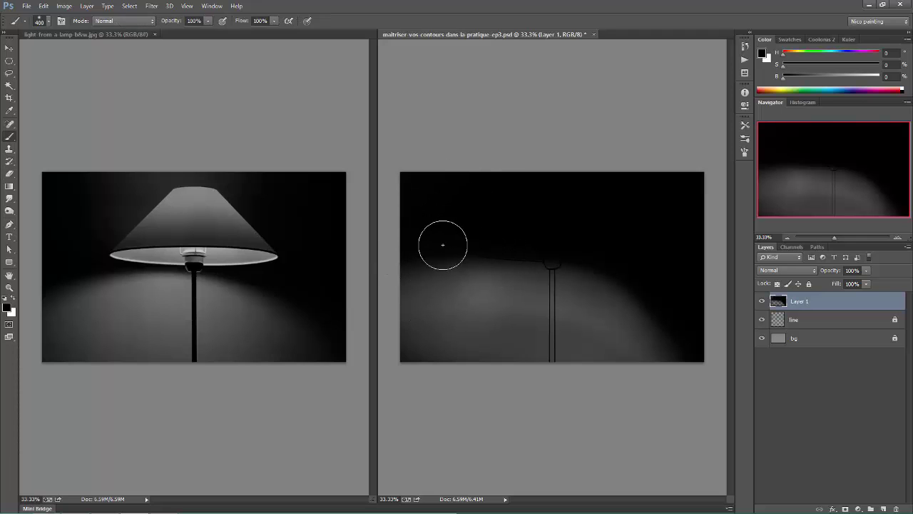
key("bracketright")
left_click_drag(378, 276, 388, 277)
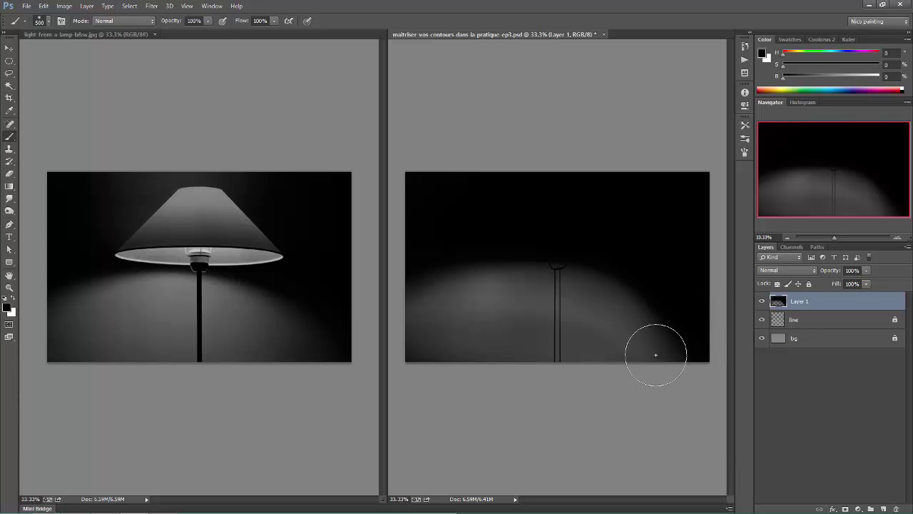
- Soften and even out the light halo with the 600 px soft eraser at 30% opacity
key("e")
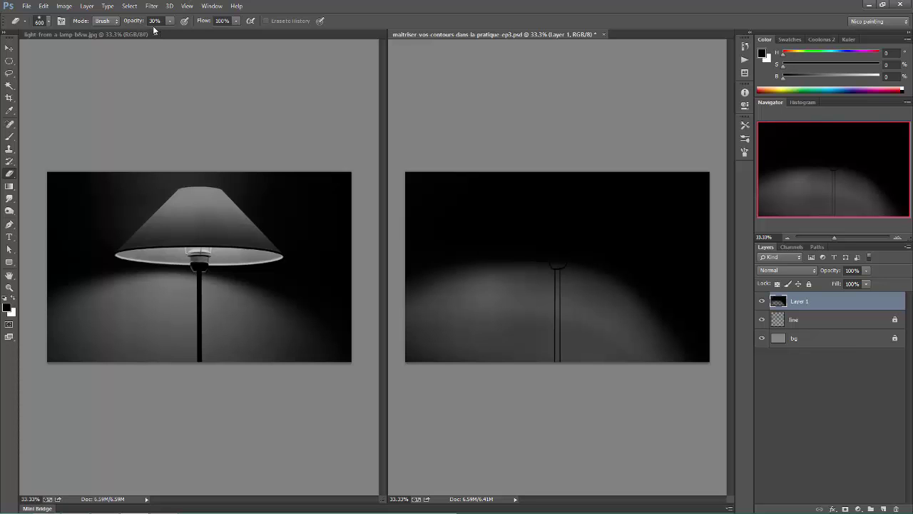
mouse_move(647, 321)
left_mouse_down()
mouse_move(585, 300)
mouse_move(608, 307)
mouse_move(654, 351)
mouse_move(664, 409)
mouse_move(611, 307)
mouse_move(591, 299)
mouse_move(628, 314)
mouse_move(677, 393)
mouse_move(697, 407)
mouse_move(710, 392)
mouse_move(652, 332)
mouse_move(590, 298)
mouse_move(632, 311)
mouse_move(689, 400)
mouse_move(637, 312)
mouse_move(598, 294)
mouse_move(655, 313)
mouse_move(703, 399)
mouse_move(634, 304)
mouse_move(604, 284)
mouse_move(704, 336)
mouse_move(725, 362)
mouse_move(619, 277)
mouse_move(702, 354)
mouse_move(624, 299)
mouse_move(700, 398)
left_mouse_up()
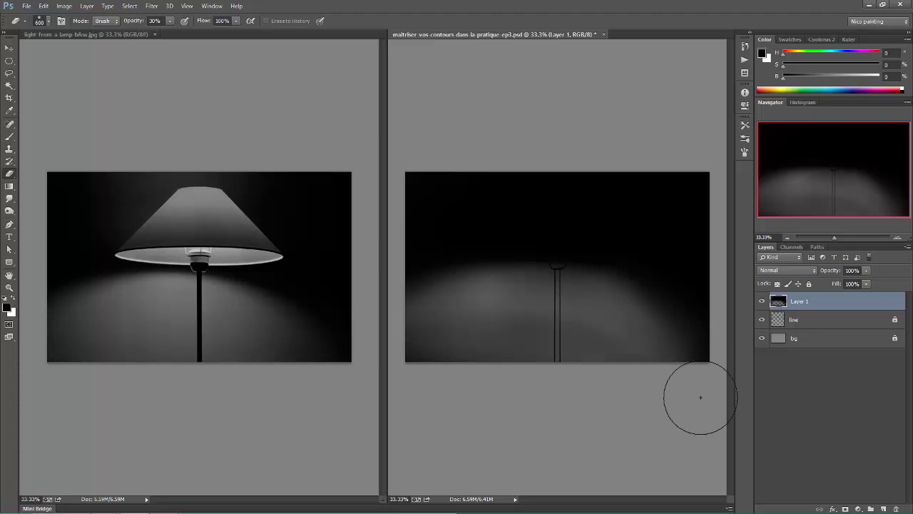
mouse_move(700, 397)
left_mouse_down()
mouse_move(551, 313)
mouse_move(513, 328)
mouse_move(562, 307)
mouse_move(515, 296)
mouse_move(561, 317)
mouse_move(554, 297)
mouse_move(473, 293)
mouse_move(507, 312)
mouse_move(585, 324)
mouse_move(556, 287)
mouse_move(485, 299)
mouse_move(530, 324)
mouse_move(608, 313)
mouse_move(607, 321)
mouse_move(511, 307)
mouse_move(541, 288)
mouse_move(647, 310)
mouse_move(469, 290)
mouse_move(492, 323)
mouse_move(652, 309)
mouse_move(575, 276)
mouse_move(462, 292)
mouse_move(475, 313)
mouse_move(614, 323)
mouse_move(557, 271)
mouse_move(444, 282)
mouse_move(482, 318)
mouse_move(692, 295)
mouse_move(552, 283)
mouse_move(470, 289)
mouse_move(499, 284)
mouse_move(660, 340)
mouse_move(672, 388)
mouse_move(554, 302)
mouse_move(493, 297)
mouse_move(596, 302)
mouse_move(672, 375)
mouse_move(646, 360)
left_mouse_up()
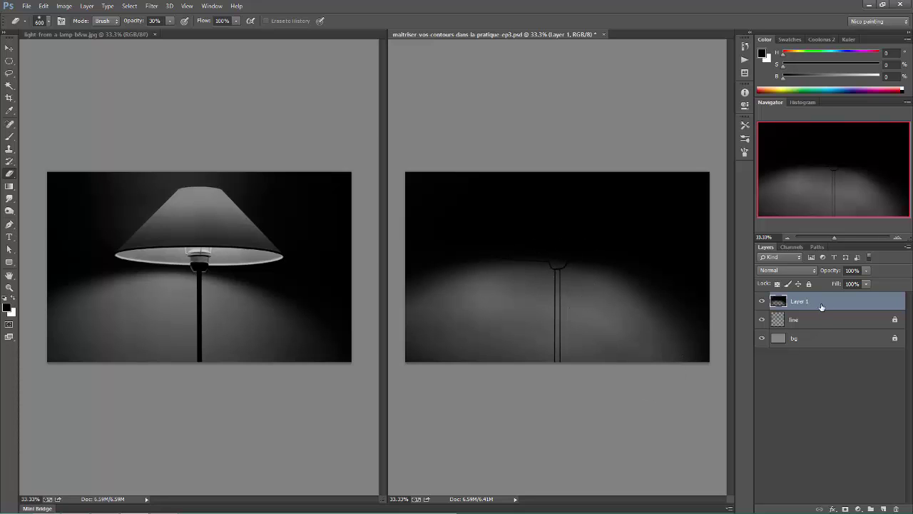
- Add a new layer above Layer 1 and confirm black as the foreground colour
key("ctrl+alt+shift+n")
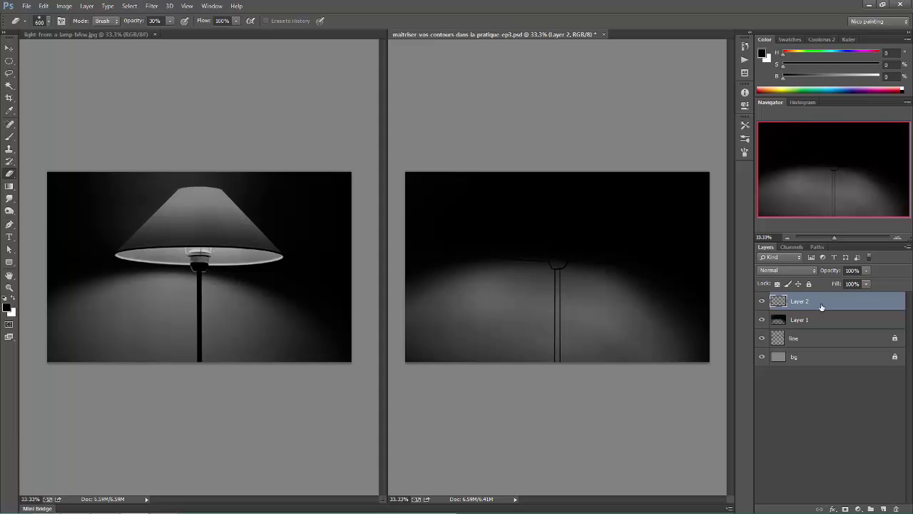
left_click(12, 308)
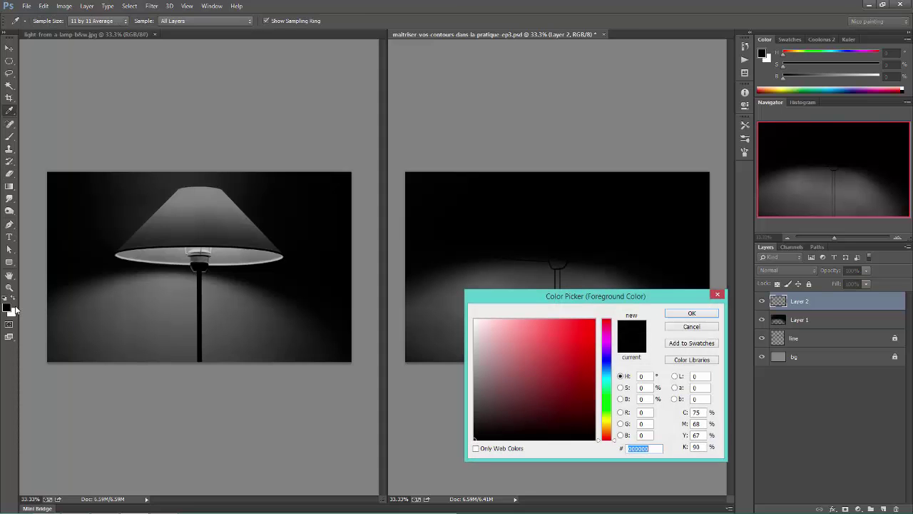
left_click(670, 313)
- Paint the lamp's pole solid black down to the canvas edge with a 25 px Hard Round brush
scroll(520, 265, "up", 3)
right_click(529, 261)
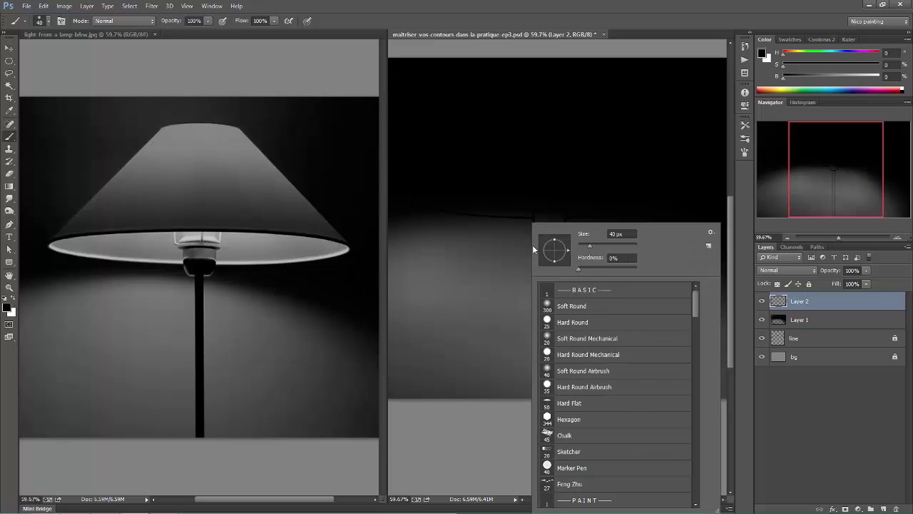
double_click(568, 323)
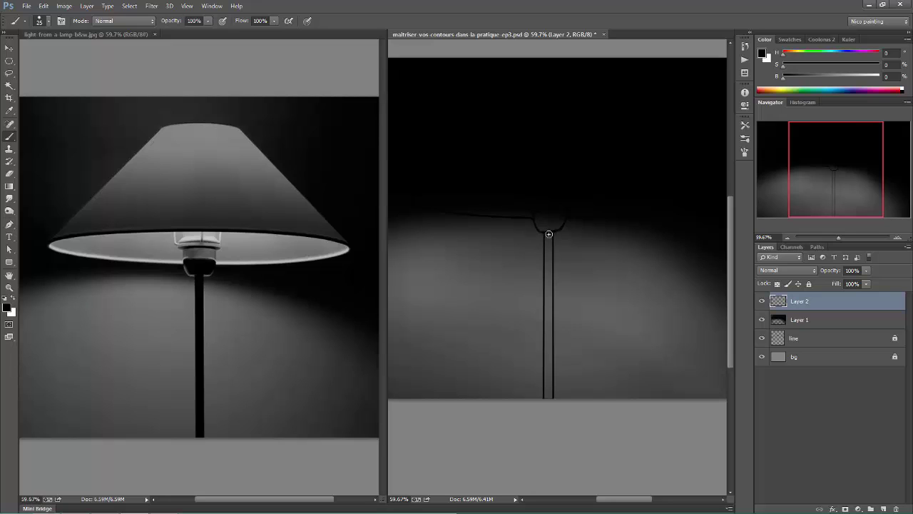
key("shift")
left_click_drag(548, 234, 542, 421)
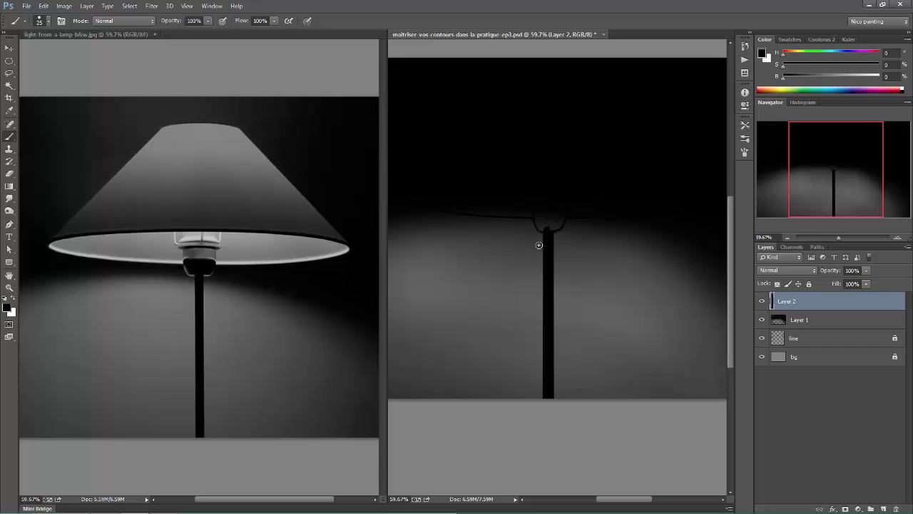
- Add a new layer above Layer 2 and paint the bulb socket's base black with the 30 px hard brush
key("ctrl+shift+alt+n")
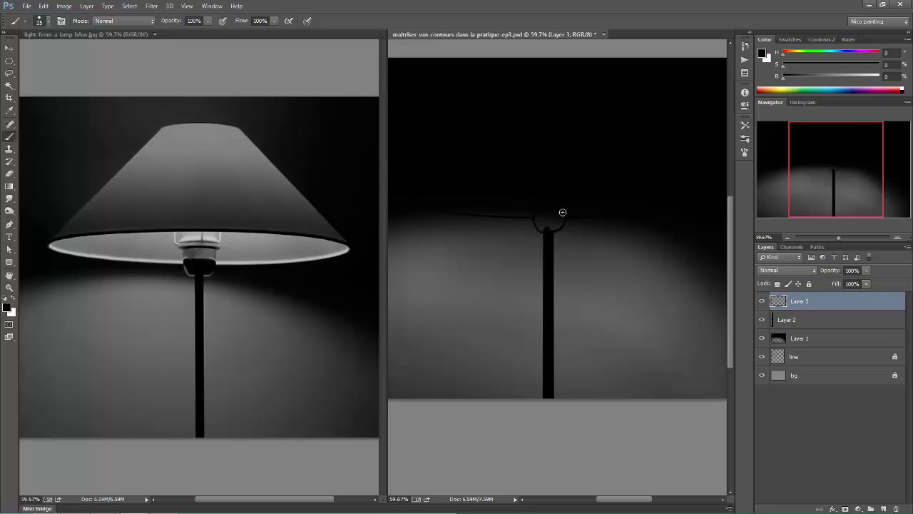
key("bracketright")
mouse_move(531, 222)
left_mouse_down()
mouse_move(546, 214)
mouse_move(560, 218)
mouse_move(529, 218)
mouse_move(562, 222)
left_mouse_up()
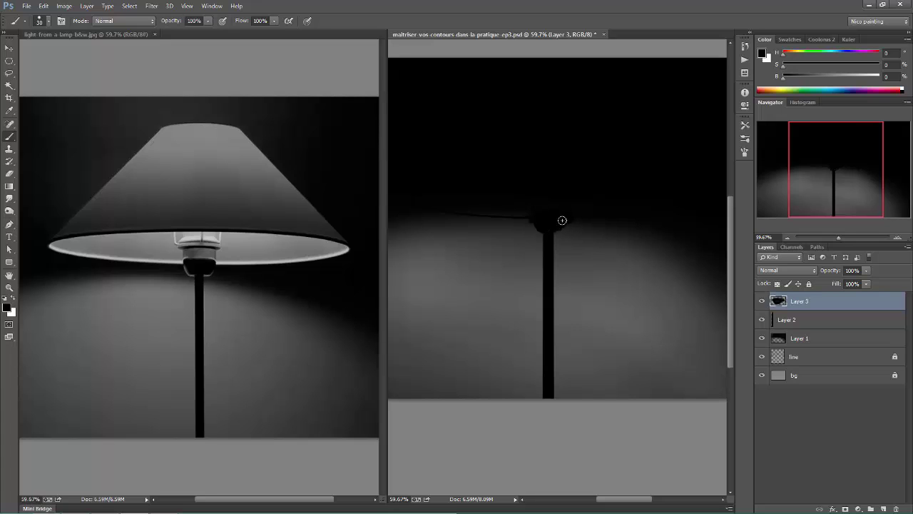
left_click(540, 222)
- Clean up the bulb socket base's edges with a Hard Round eraser at 100% opacity and merge Layer 3 into Layer 2
key("e")
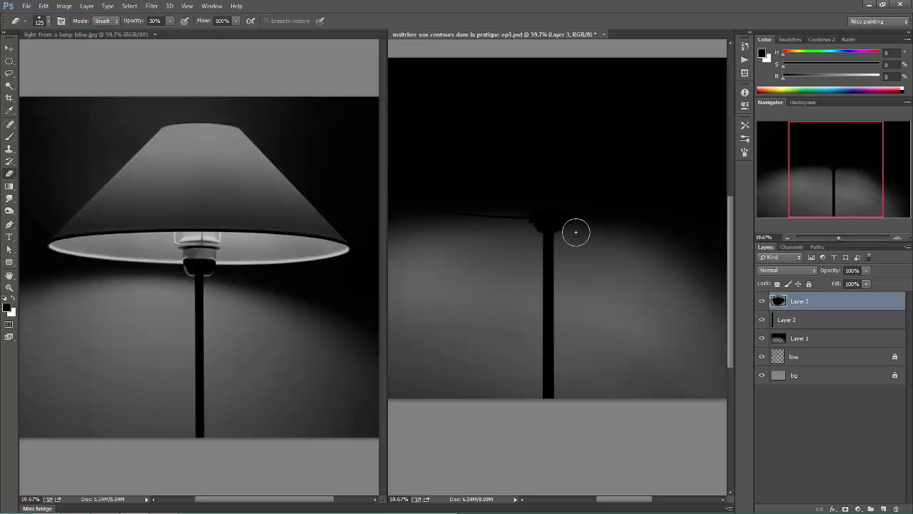
right_click(581, 226)
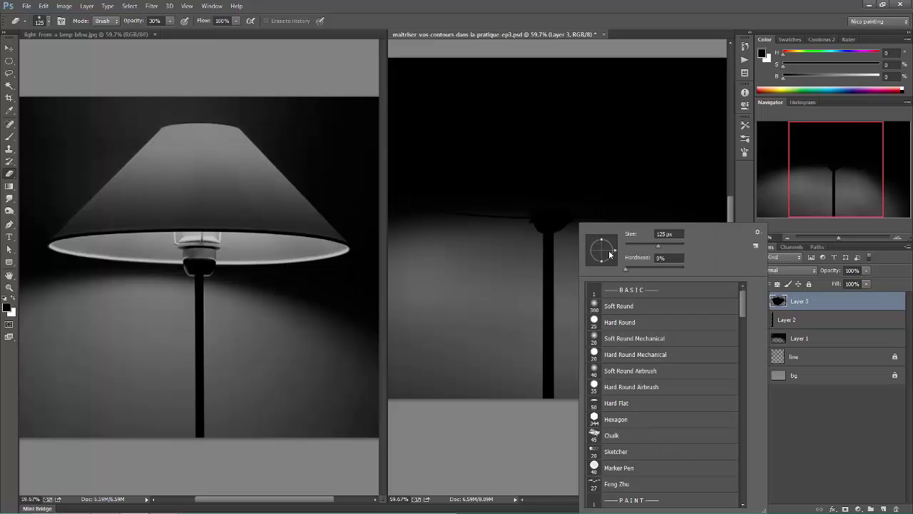
double_click(618, 323)
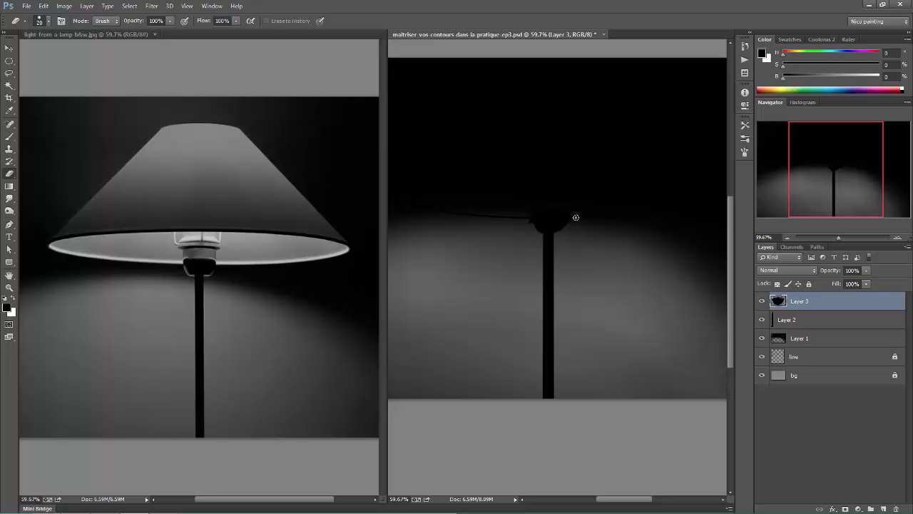
left_click_drag(572, 221, 568, 230)
key("ctrl+e")
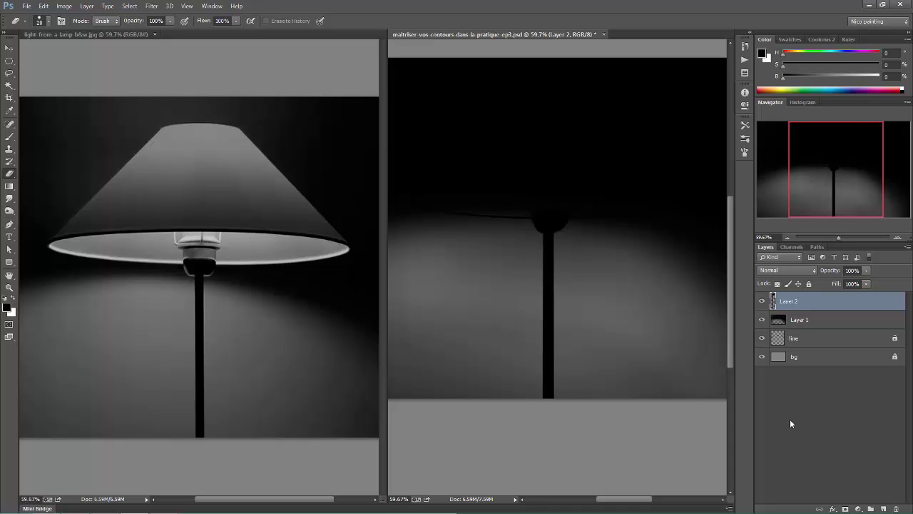
- Hide Layer 1 and select the lampshade's outer face from the line layer with the Magic Wand set to Contiguous
left_click(762, 320)
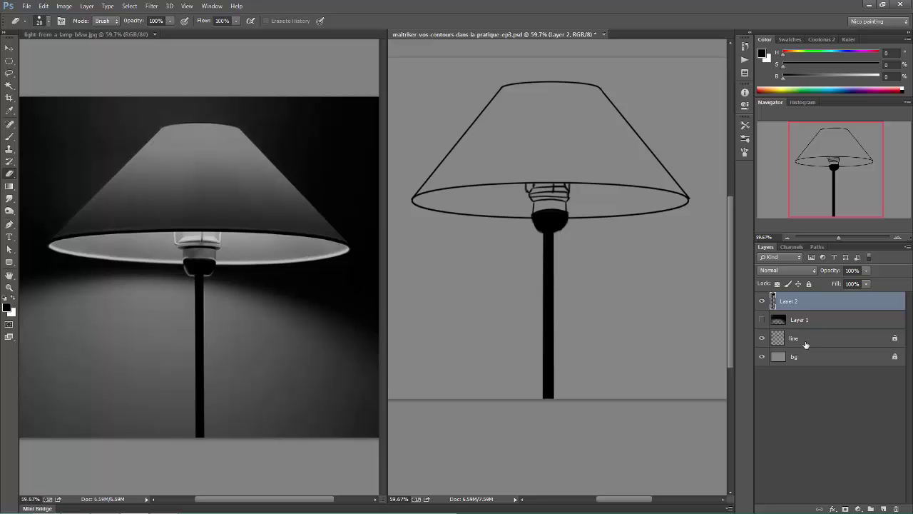
left_click(804, 340)
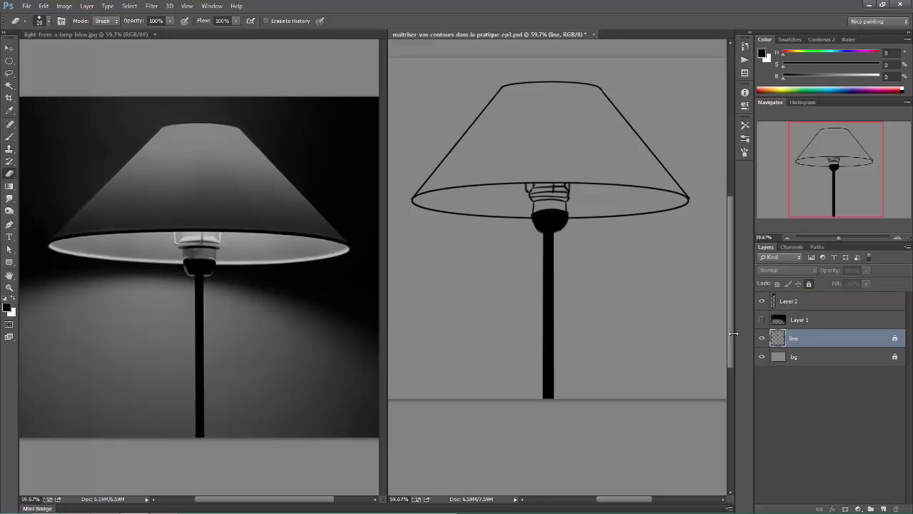
key("w")
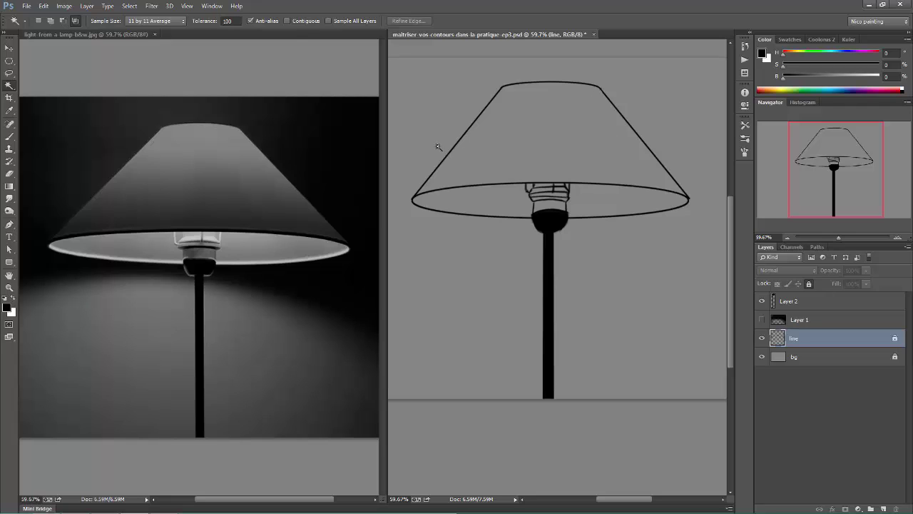
left_click(288, 20)
left_click(525, 115)
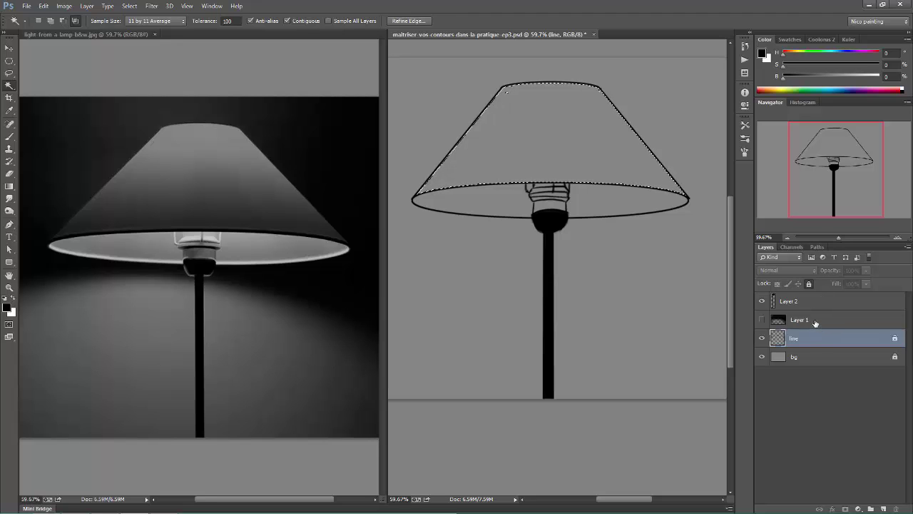
- Add a new layer at the top of the stack and fill the lampshade selection with the mid grey sampled from the background
key("ctrl+shift+alt+n")
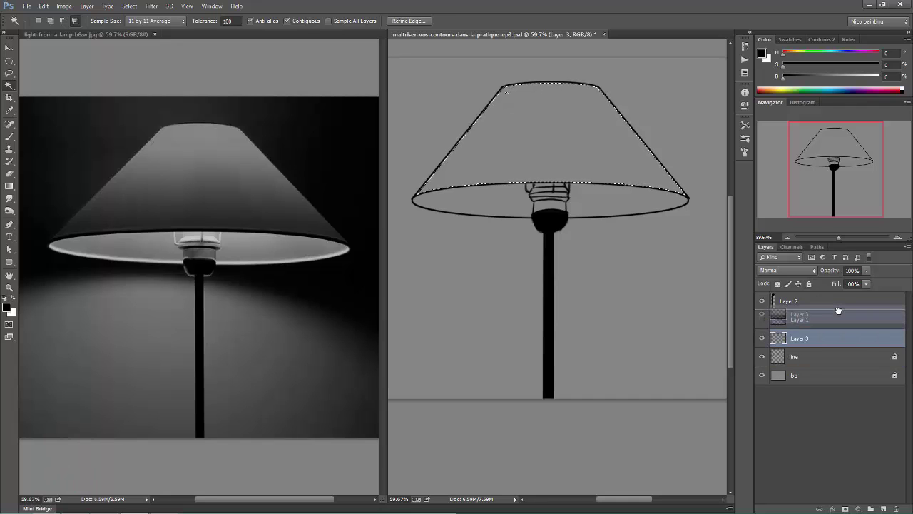
key("ctrl+shift+bracketright")
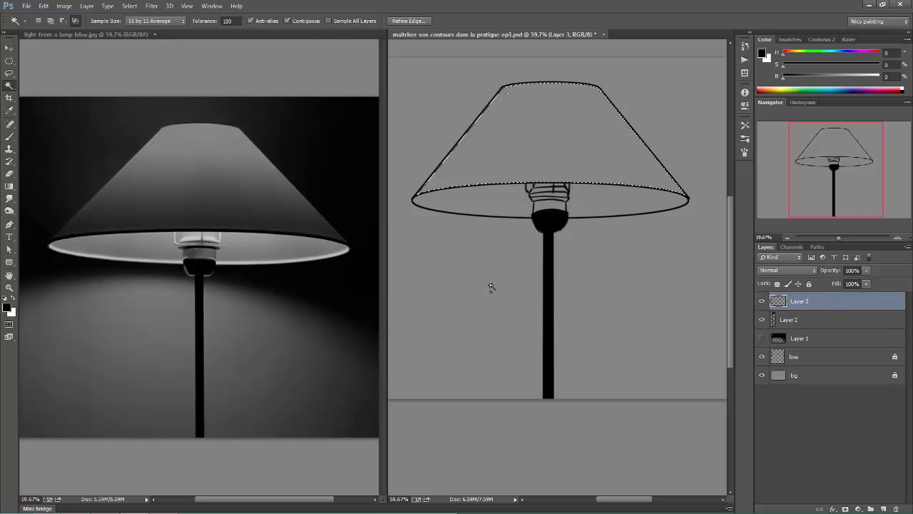
key("b")
key("alt")
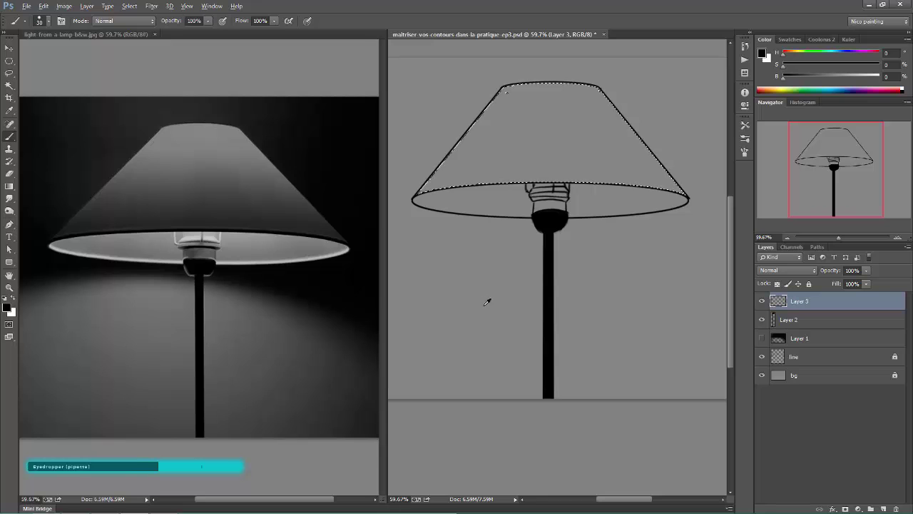
left_click(485, 307, "alt")
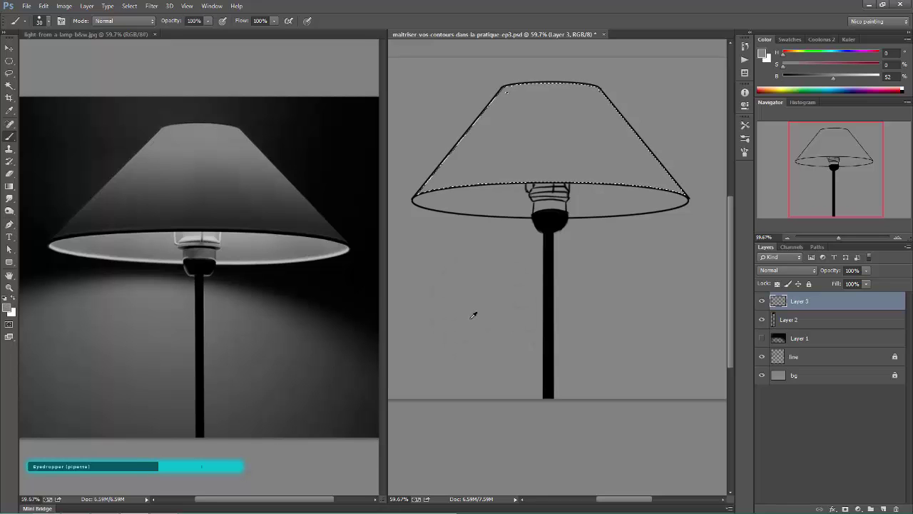
key("alt+BackSpace")
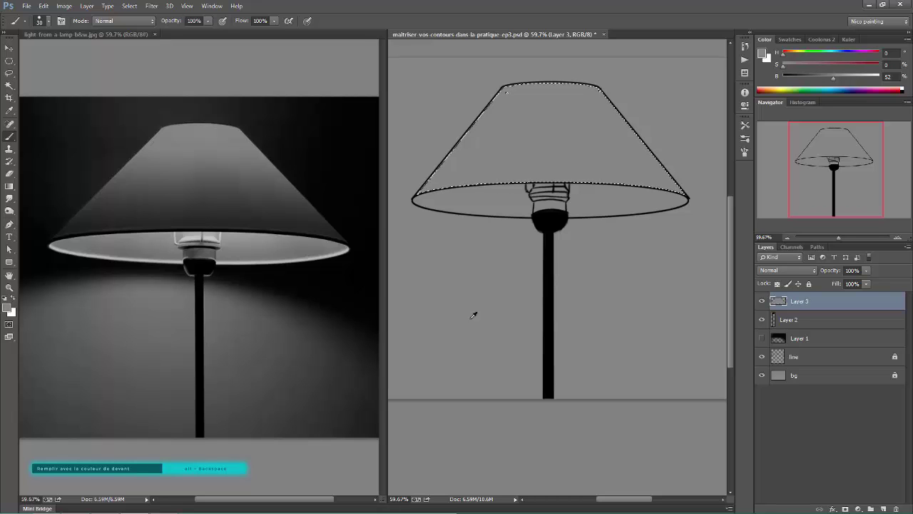
- Show Layer 1 again, clear the selection and touch up the gaps at the lampshade's upper corners with grey
left_click(762, 339)
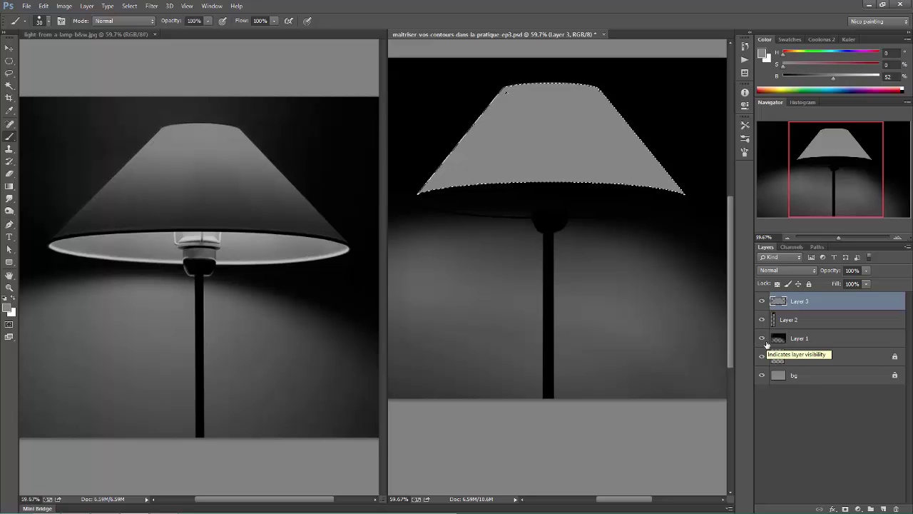
key("ctrl+d")
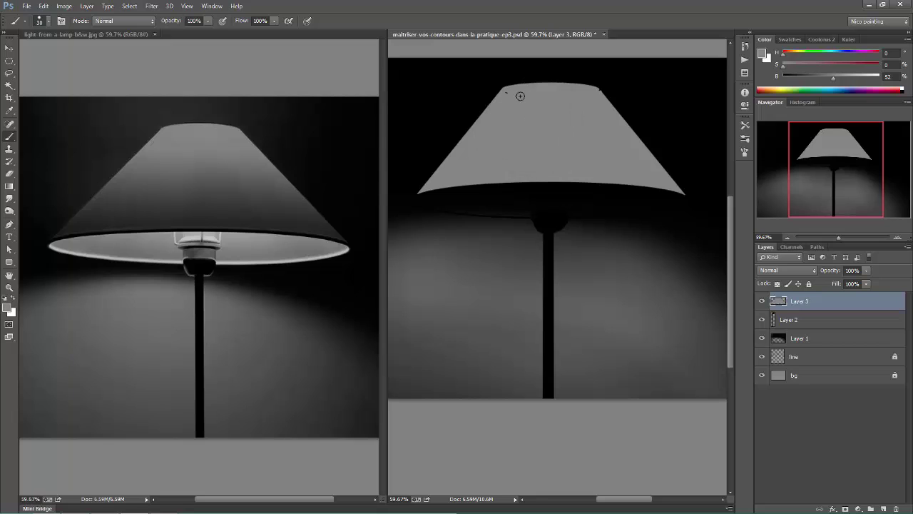
left_click_drag(520, 93, 504, 99)
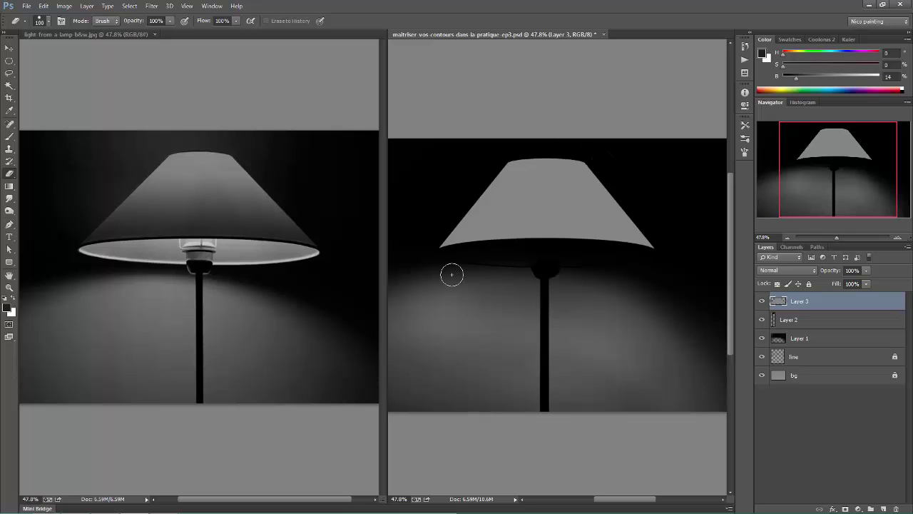
- Restore the lampshade selection and add a new layer above Layer 3
left_click(130, 7)
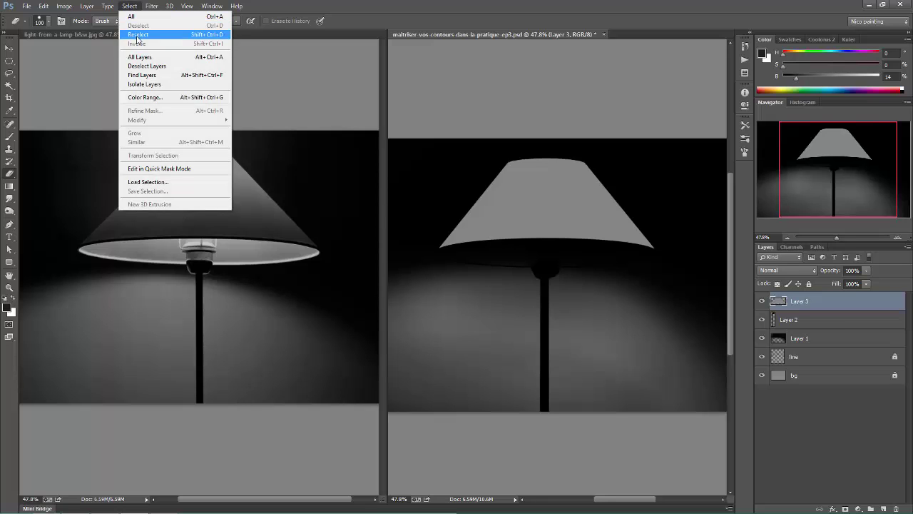
left_click(129, 34)
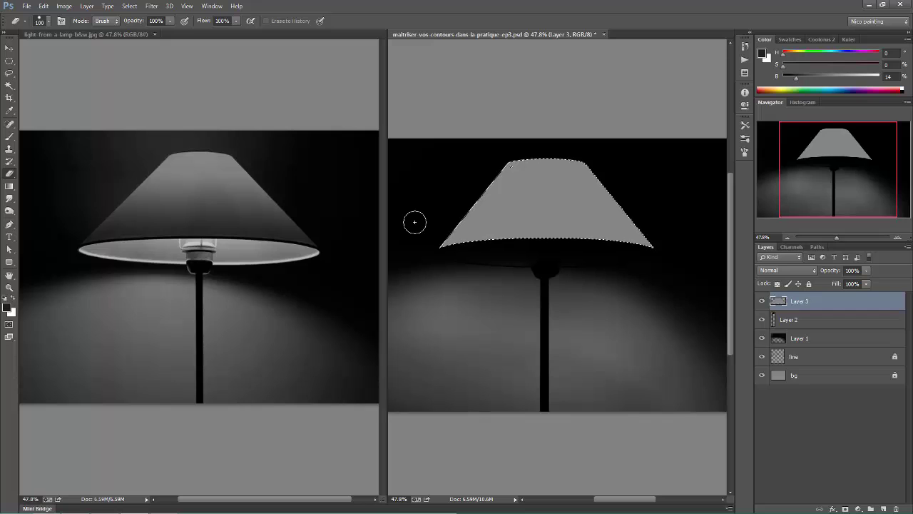
key("ctrl+shift+alt+n")
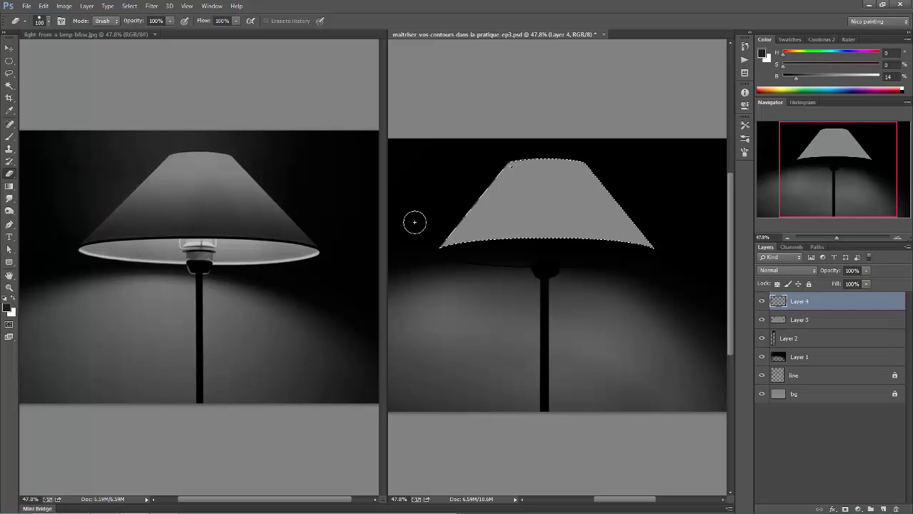
- Switch from the eraser to the Brush tool and enlarge the brush to 700 px
right_click(474, 272)
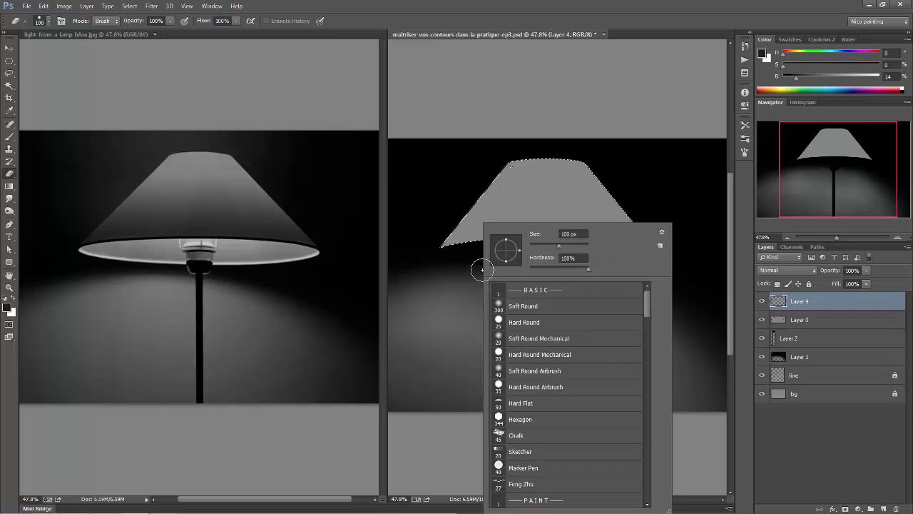
key("Escape")
key("b")
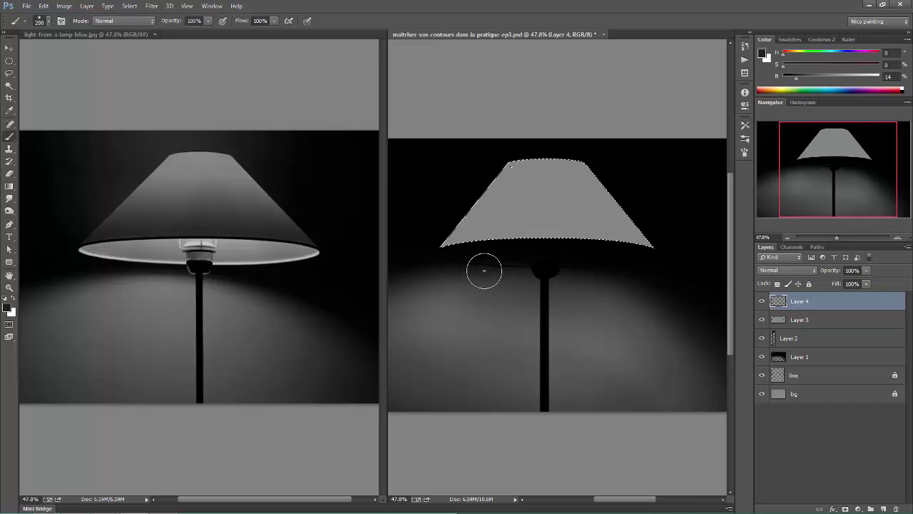
right_click(484, 265)
key("Escape")
key("bracketright")
key("bracketright")
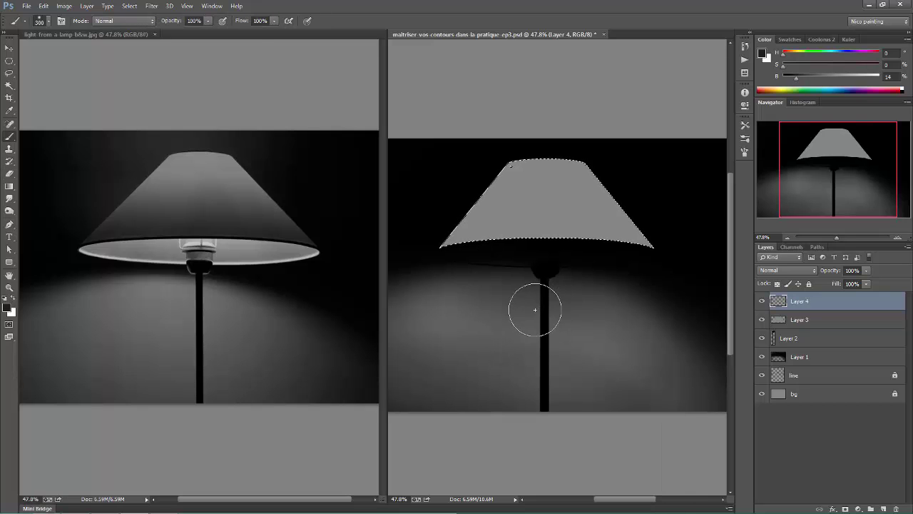
key("bracketright")
key("bracketright")
key("bracketright")
key("bracketright")
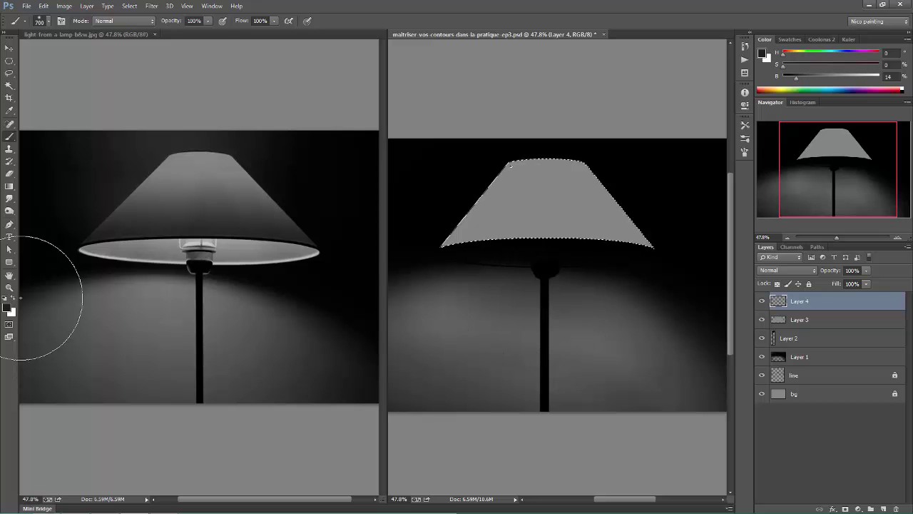
- Shade the lampshade's lower part and sides with a dark grey of 10% brightness using the 700 px brush, and clear the selection
key("i")
left_click(9, 307)
left_click_drag(475, 413, 470, 425)
left_click(677, 313)
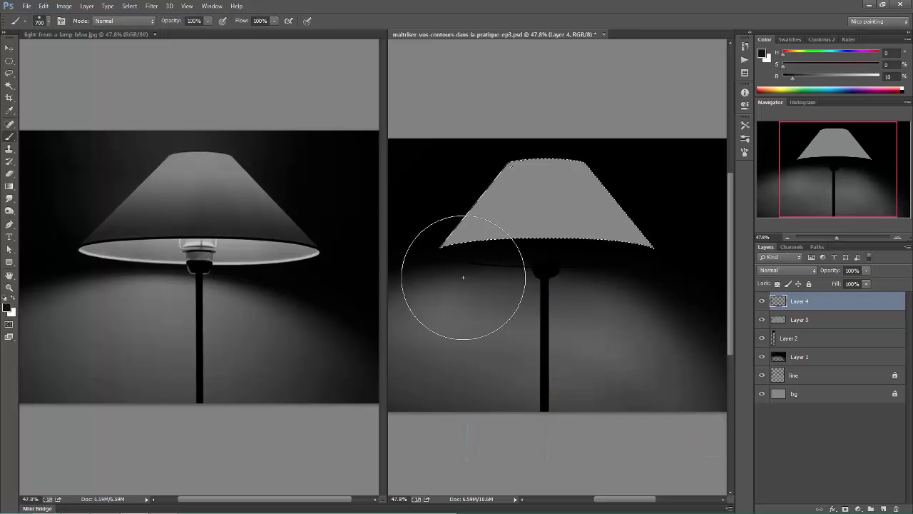
key("ctrl+minus")
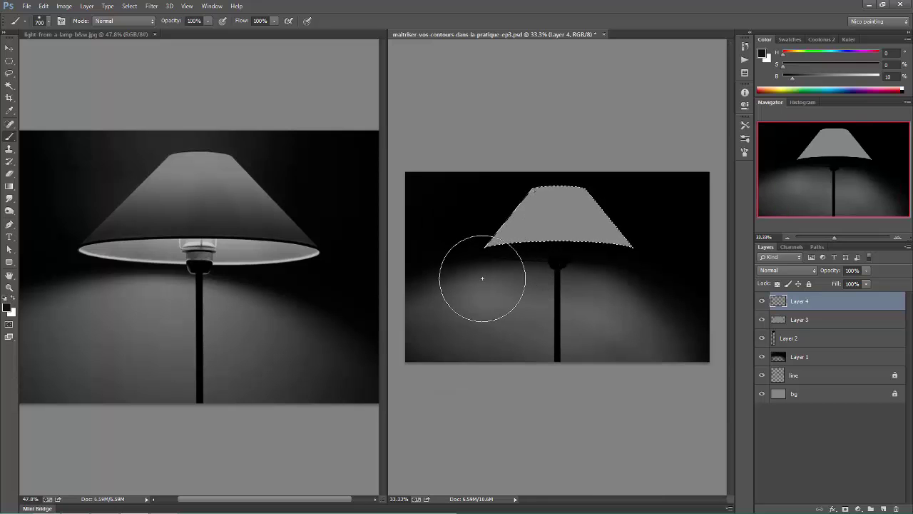
mouse_move(460, 279)
left_mouse_down()
mouse_move(513, 263)
mouse_move(630, 263)
mouse_move(597, 288)
mouse_move(478, 262)
left_mouse_up()
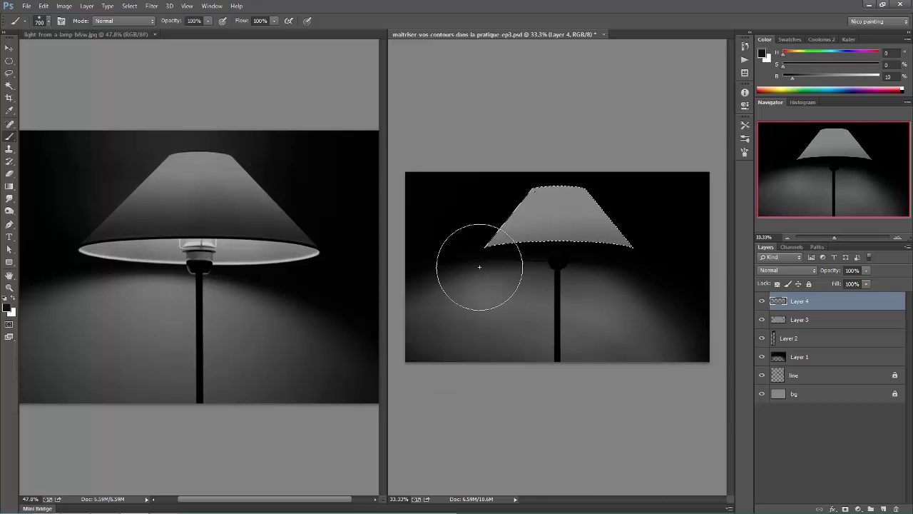
mouse_move(647, 294)
left_mouse_down()
mouse_move(469, 269)
mouse_move(500, 256)
mouse_move(684, 276)
mouse_move(584, 291)
mouse_move(471, 264)
mouse_move(489, 255)
mouse_move(676, 276)
mouse_move(611, 298)
mouse_move(469, 271)
mouse_move(567, 247)
mouse_move(713, 289)
mouse_move(639, 287)
mouse_move(614, 236)
left_mouse_up()
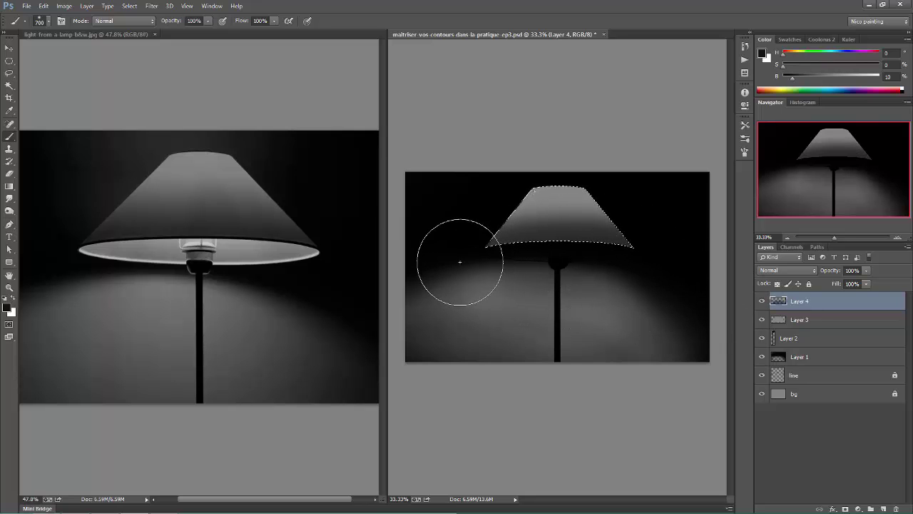
mouse_move(485, 246)
left_mouse_down()
mouse_move(672, 248)
mouse_move(671, 271)
left_mouse_up()
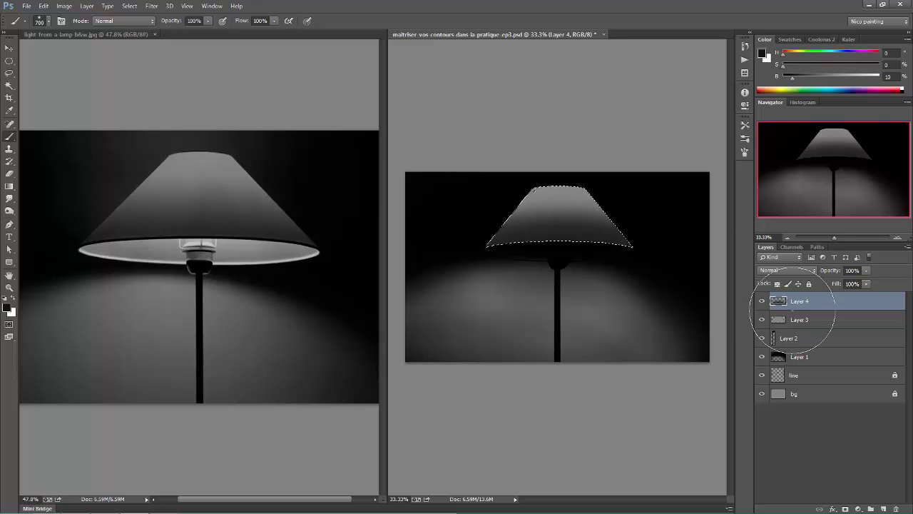
key("ctrl+d")
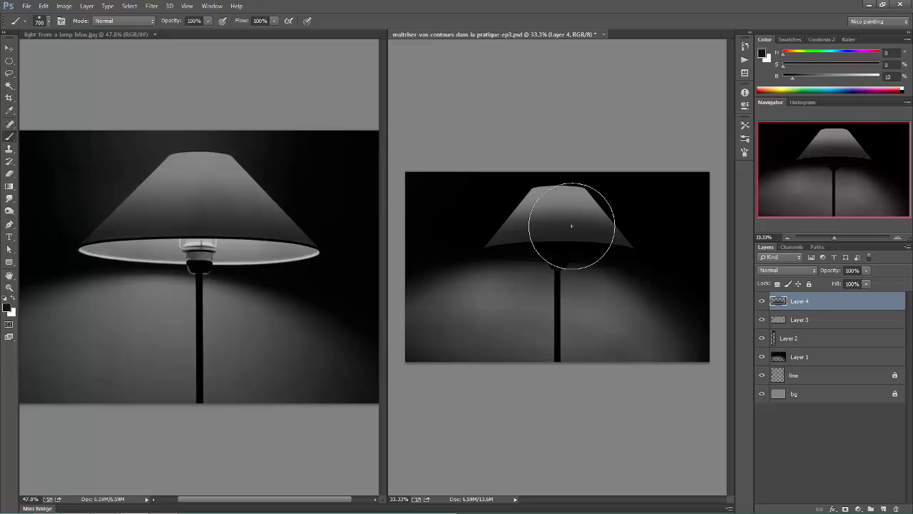
mouse_move(572, 226)
left_mouse_down()
mouse_move(561, 206)
mouse_move(549, 230)
mouse_move(575, 210)
left_mouse_up()
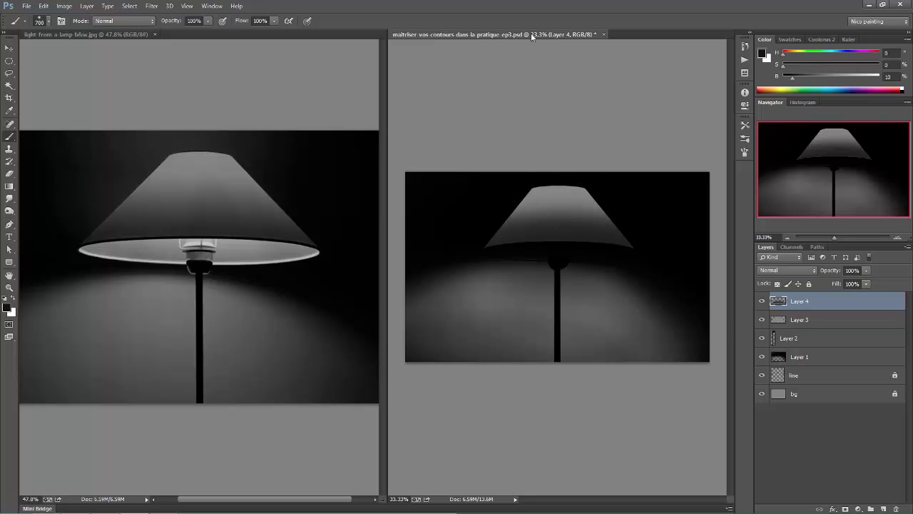